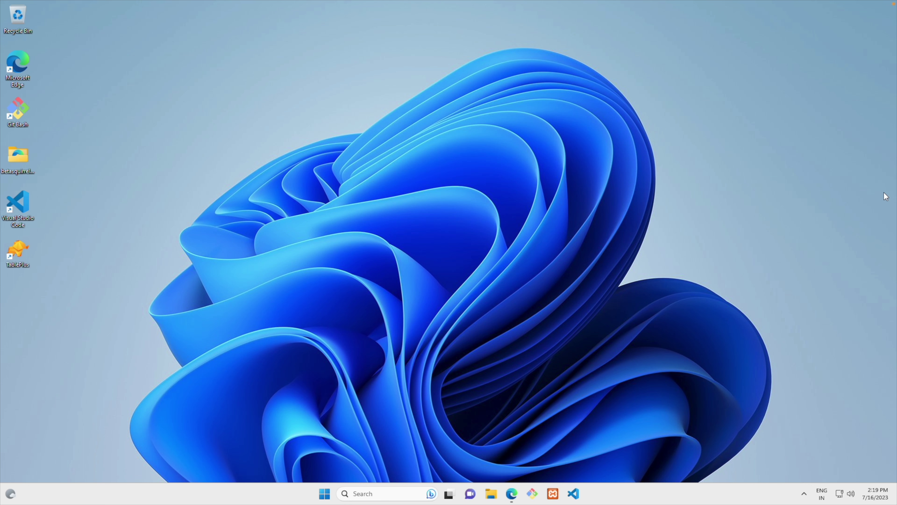
In Microsoft Edge, go to the DBeaver Community website and download the Windows installer for version 23.1.2
{"action": "left_click", "coordinate": [512, 494]}
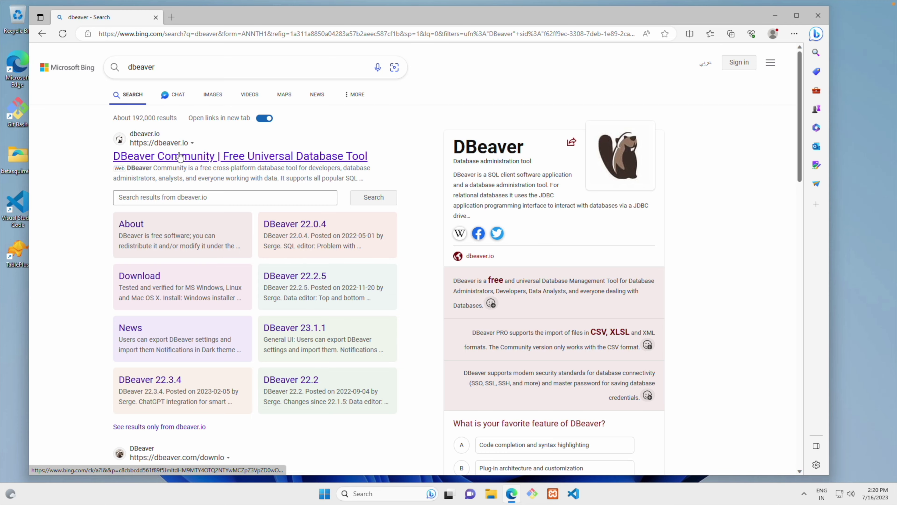
{"action": "left_click", "coordinate": [179, 156]}
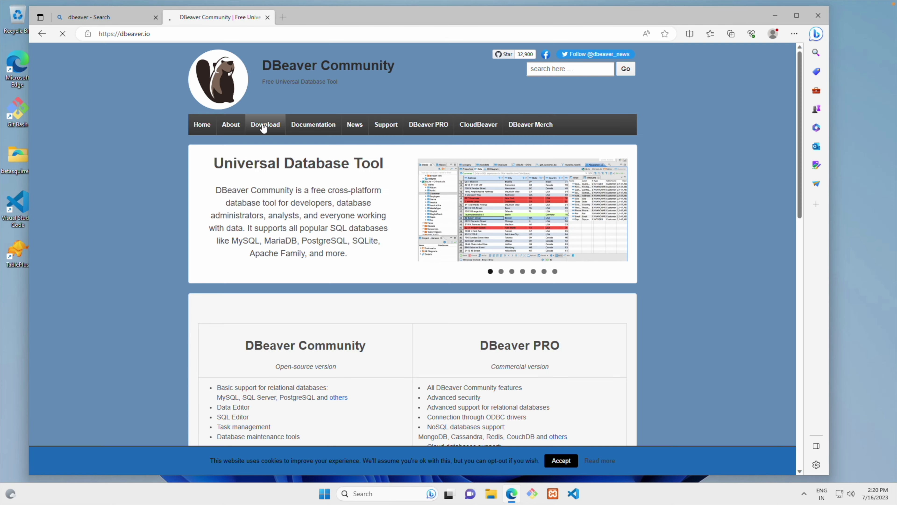
{"action": "left_click", "coordinate": [263, 125]}
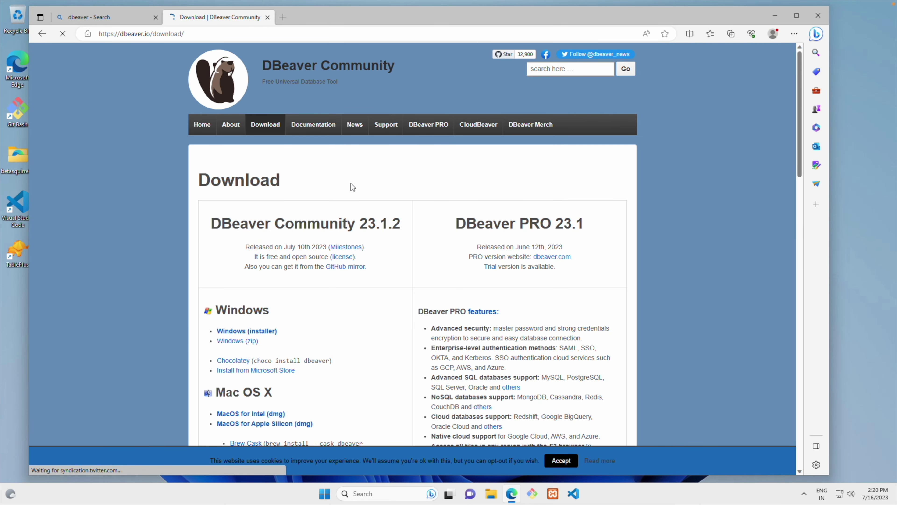
{"action": "scroll", "coordinate": [343, 286], "scroll_direction": "down", "scroll_amount": 10}
{"action": "scroll", "coordinate": [344, 287], "scroll_direction": "up", "scroll_amount": 5}
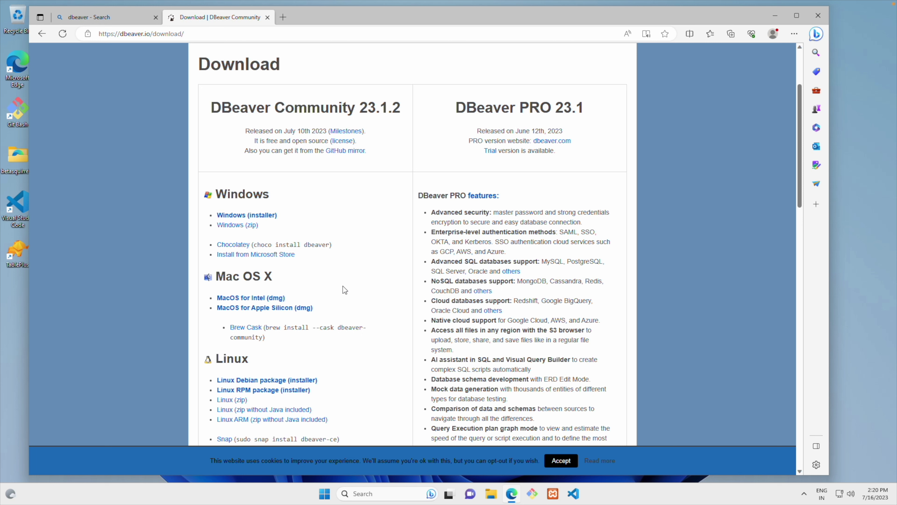
{"action": "left_click", "coordinate": [238, 218]}
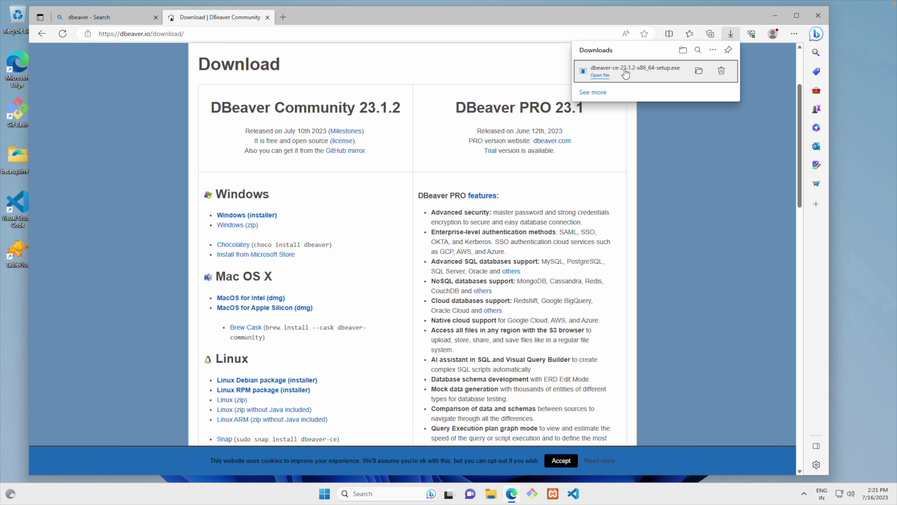
Run the downloaded DBeaver installer in English for all users with the default components, and finish with a desktop shortcut
{"action": "left_click", "coordinate": [625, 73]}
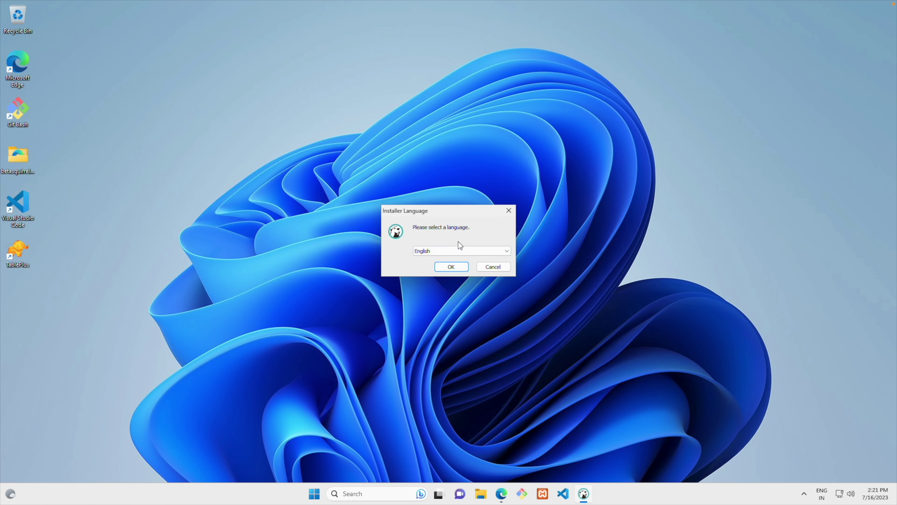
{"action": "left_click", "coordinate": [449, 267]}
{"action": "left_click", "coordinate": [501, 320]}
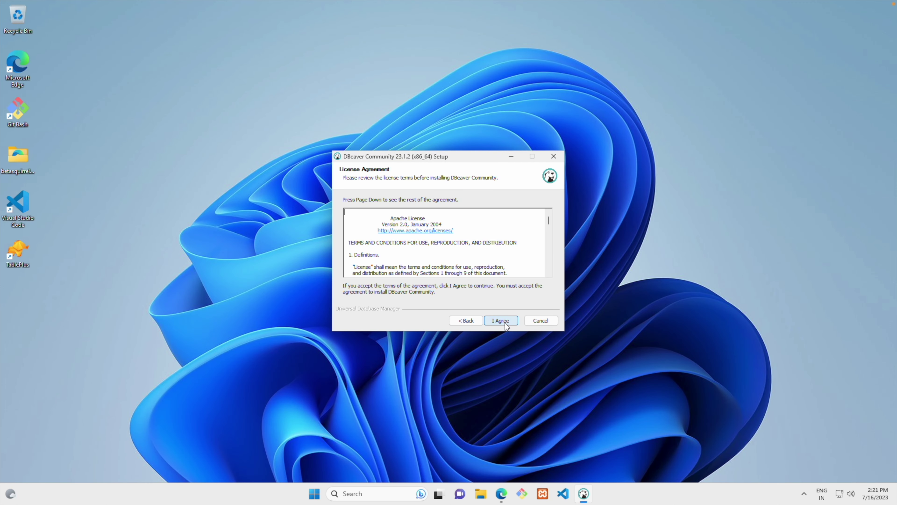
{"action": "left_click", "coordinate": [504, 323]}
{"action": "left_click", "coordinate": [367, 231]}
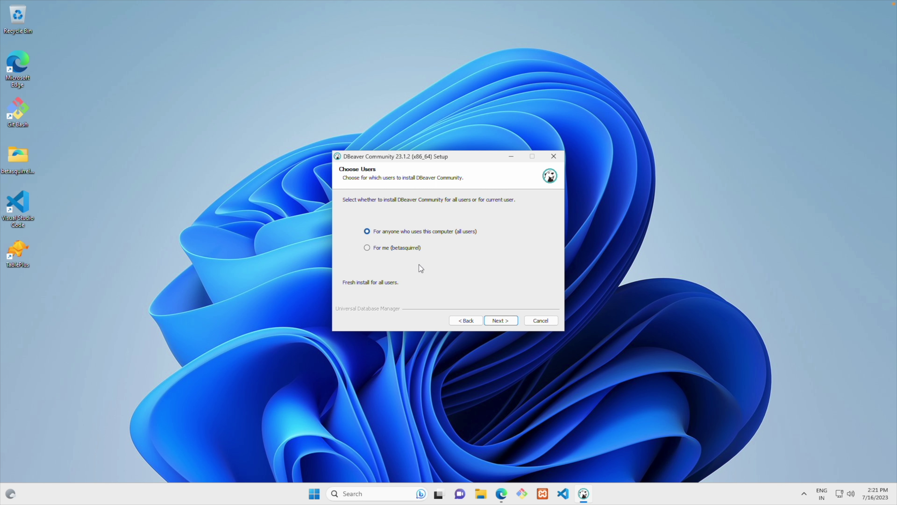
{"action": "left_click", "coordinate": [499, 320]}
{"action": "left_click", "coordinate": [501, 320]}
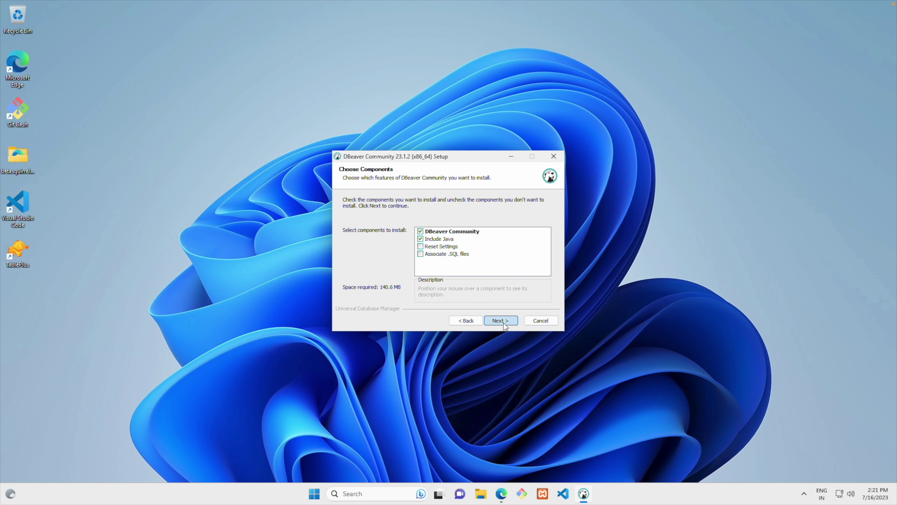
{"action": "left_click", "coordinate": [501, 320]}
{"action": "left_click", "coordinate": [501, 320]}
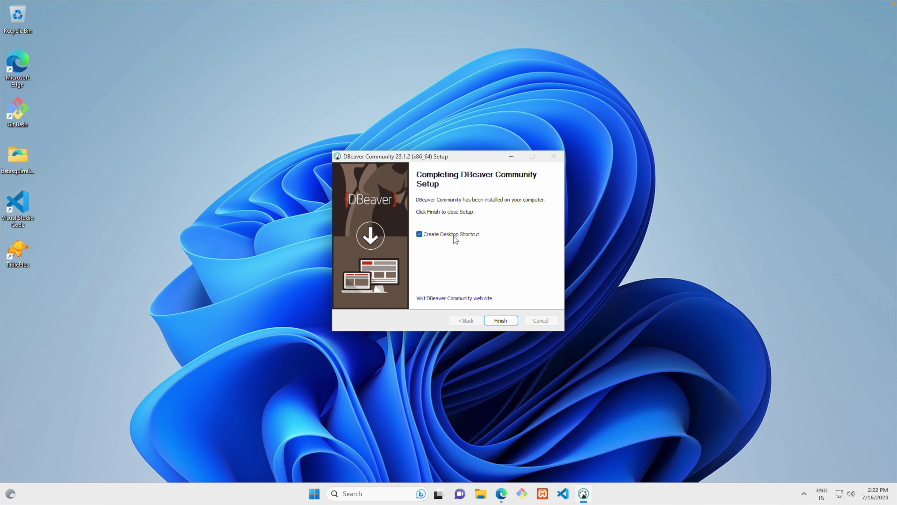
{"action": "left_click", "coordinate": [501, 320]}
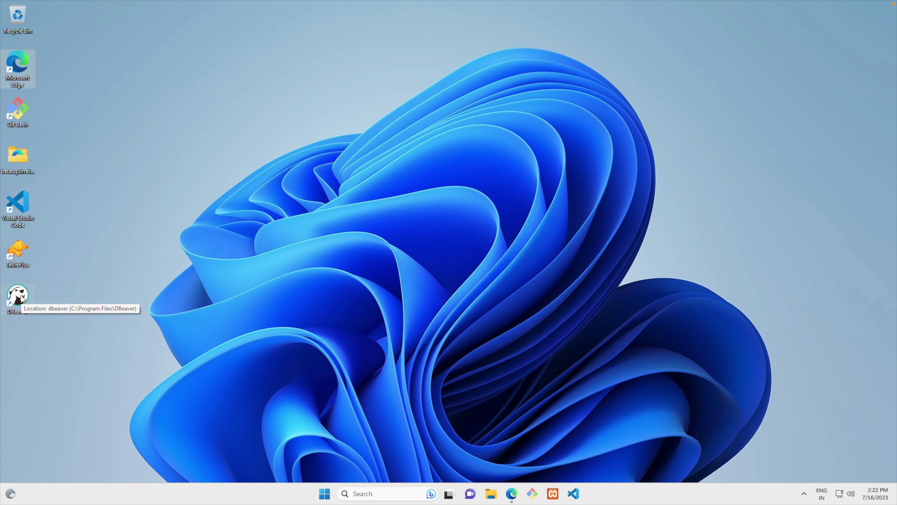
Launch DBeaver with firewall access allowed on public networks, and accept creating the sample database
{"action": "left_click", "coordinate": [18, 300]}
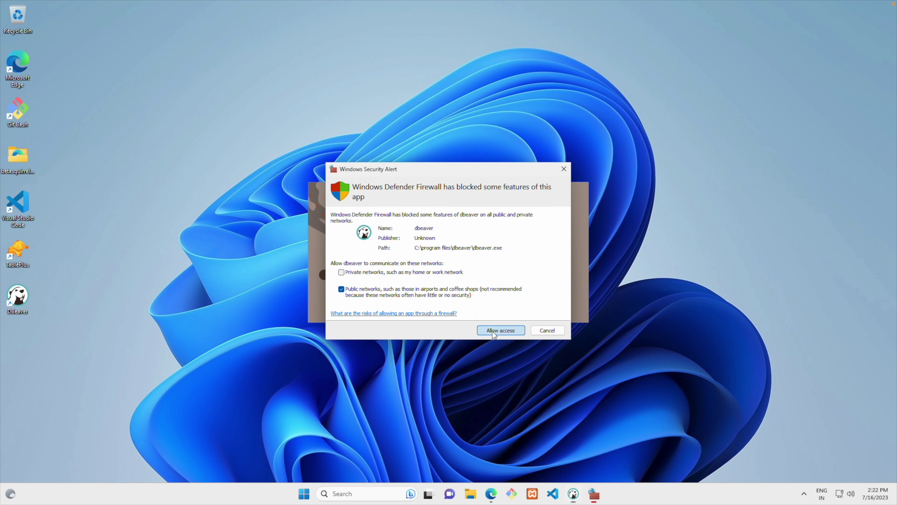
{"action": "left_click", "coordinate": [493, 330]}
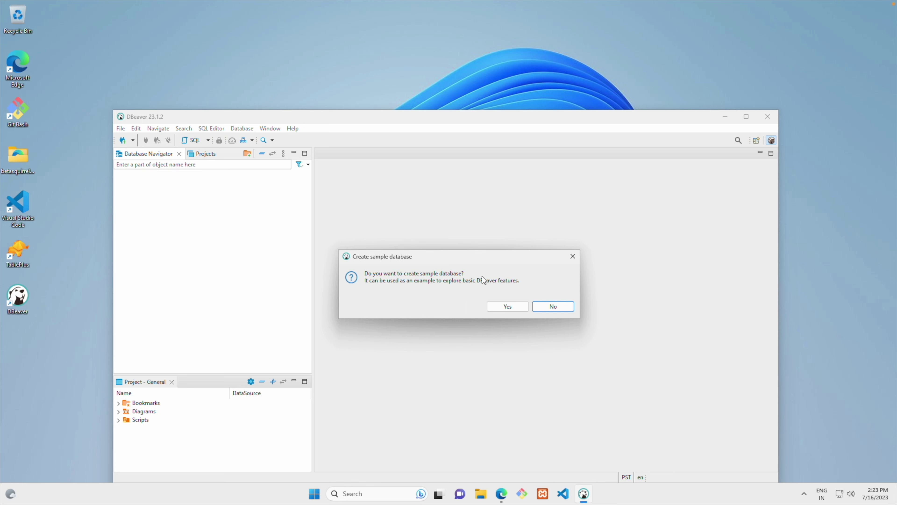
{"action": "left_click", "coordinate": [514, 307]}
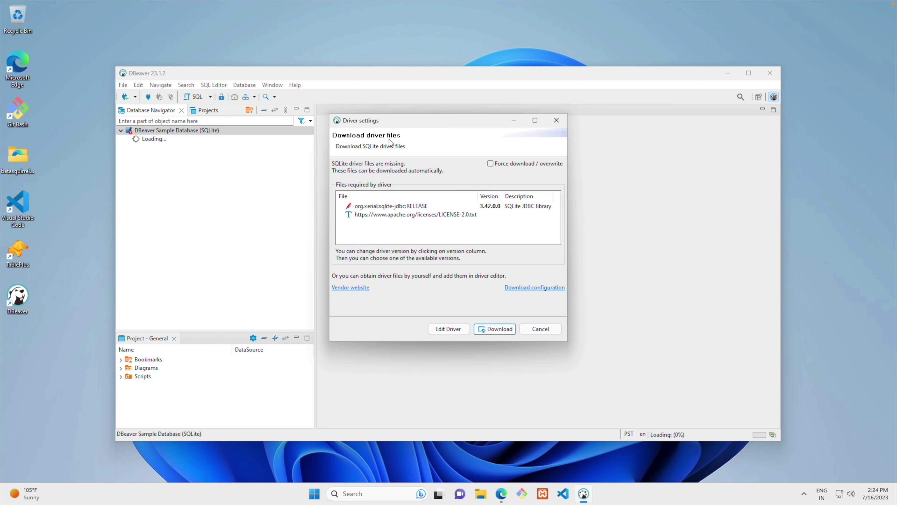
Download the SQLite driver files and expand the sample database's tables down to the Album table's columns
{"action": "left_click", "coordinate": [495, 329]}
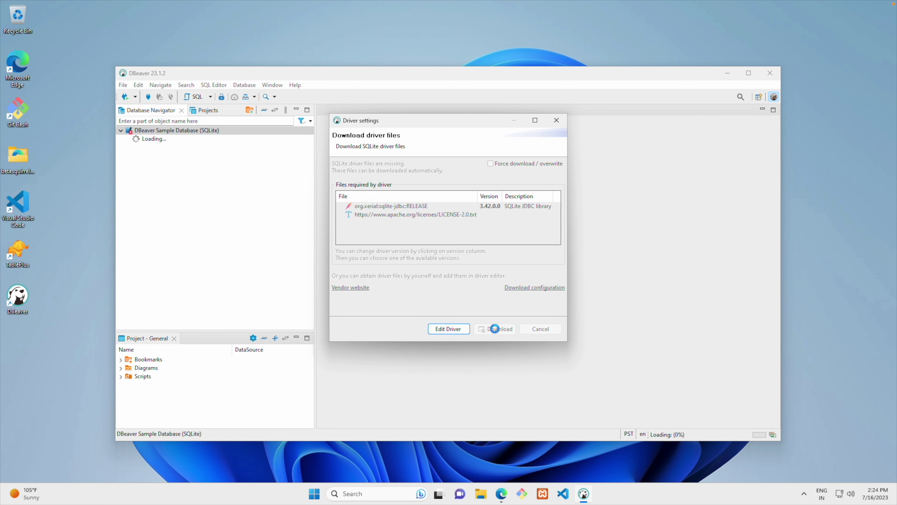
{"action": "left_click", "coordinate": [129, 139]}
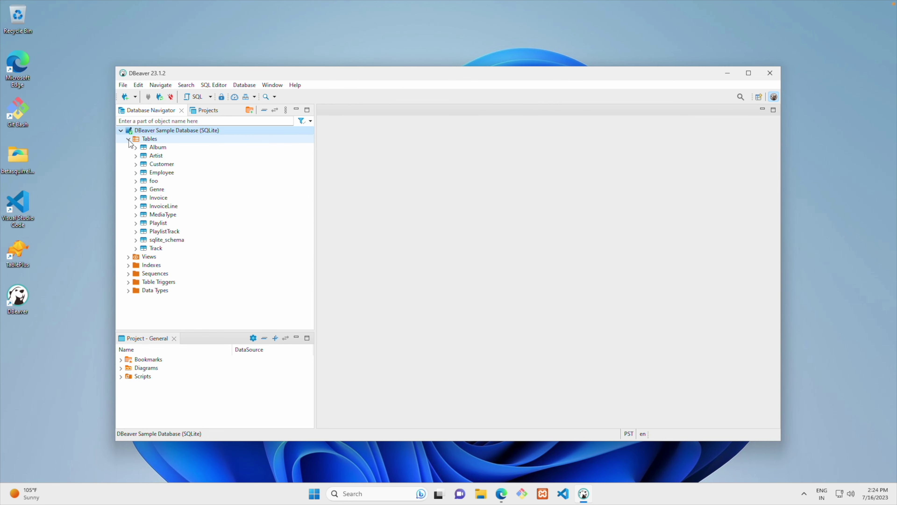
{"action": "left_click", "coordinate": [135, 148]}
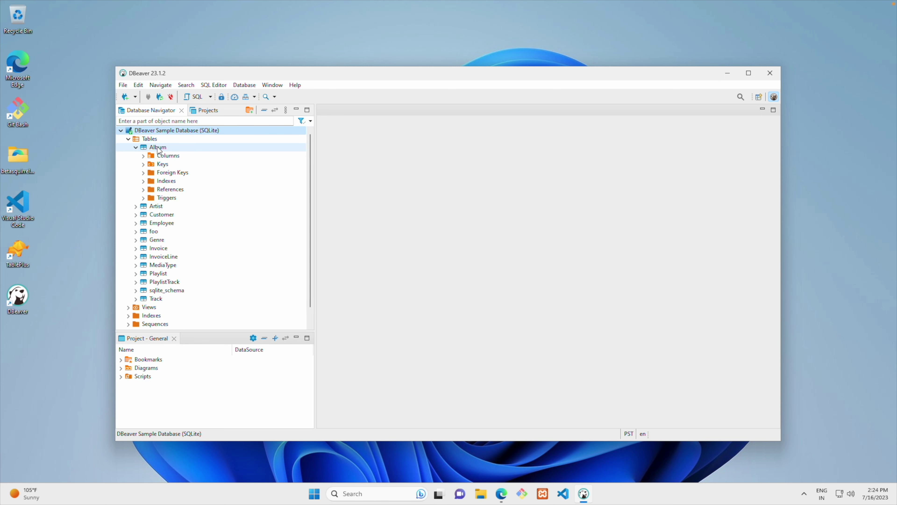
{"action": "left_click_drag", "start_coordinate": [146, 151], "coordinate": [164, 205]}
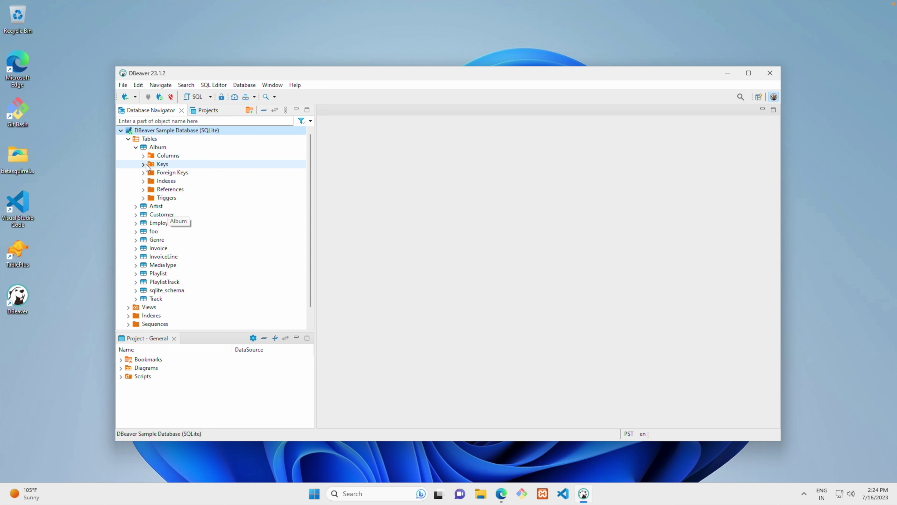
{"action": "left_click", "coordinate": [144, 156]}
{"action": "left_click", "coordinate": [177, 165]}
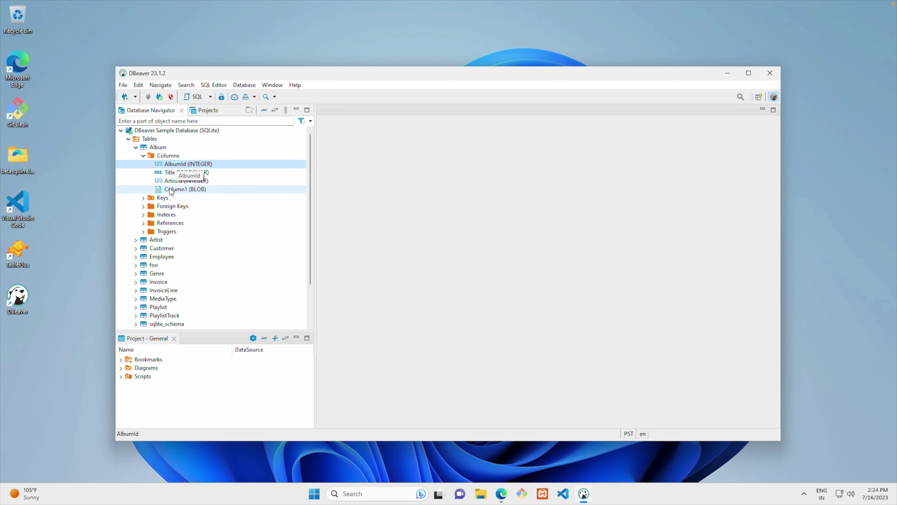
Review the commands available for the Album table and open the table to view its column properties
{"action": "left_click", "coordinate": [154, 147]}
{"action": "right_click", "coordinate": [153, 148]}
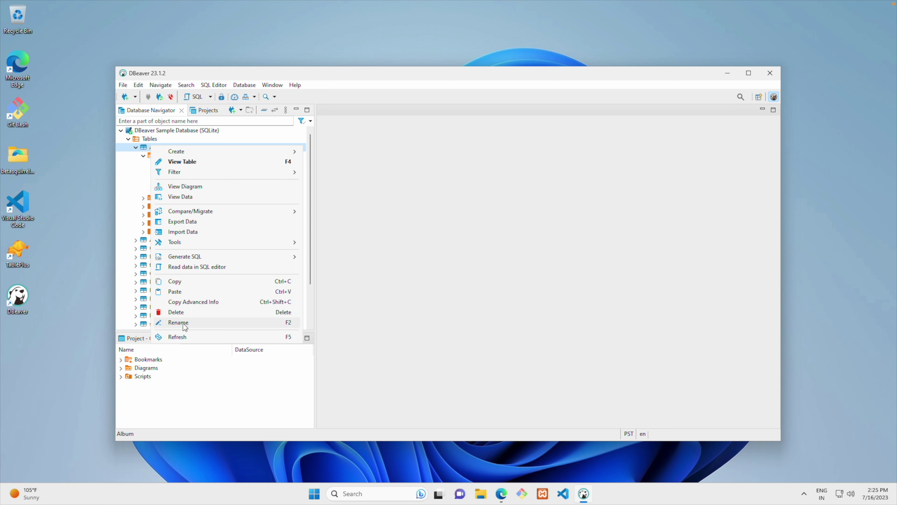
{"action": "mouse_move", "coordinate": [189, 258]}
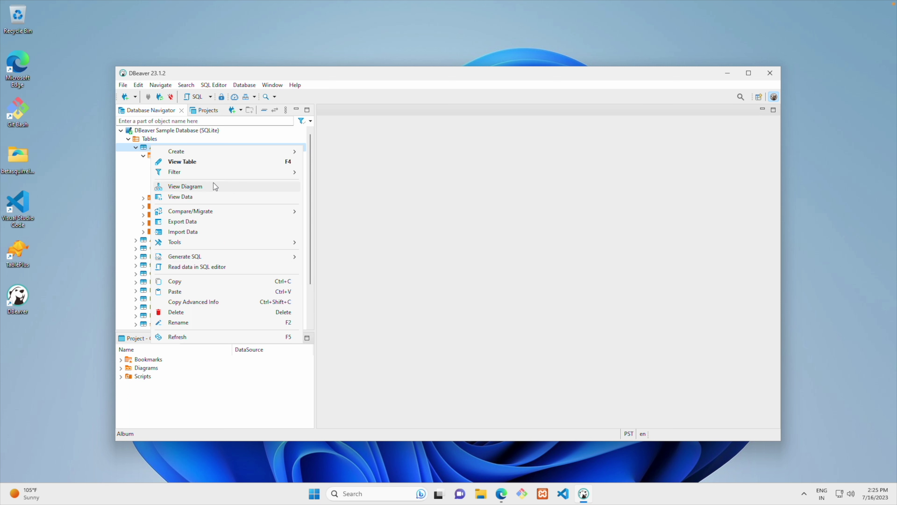
{"action": "mouse_move", "coordinate": [186, 156]}
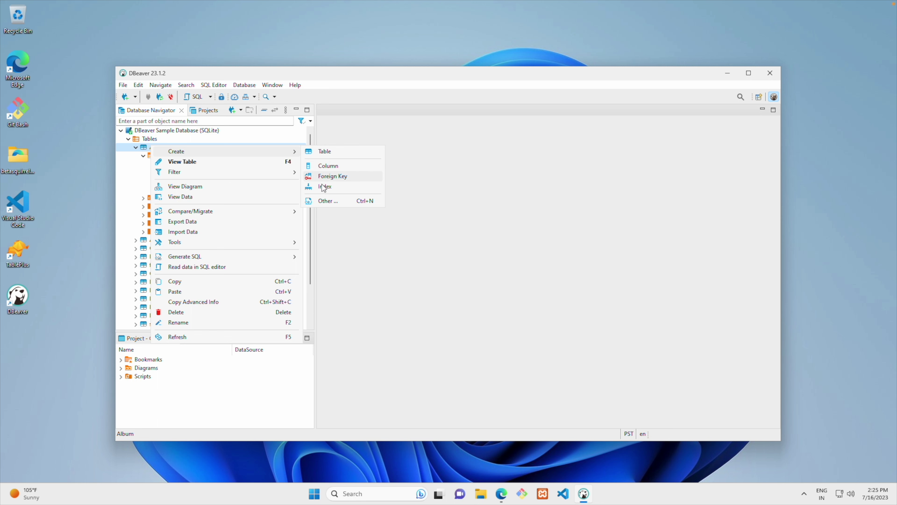
{"action": "left_click", "coordinate": [203, 163]}
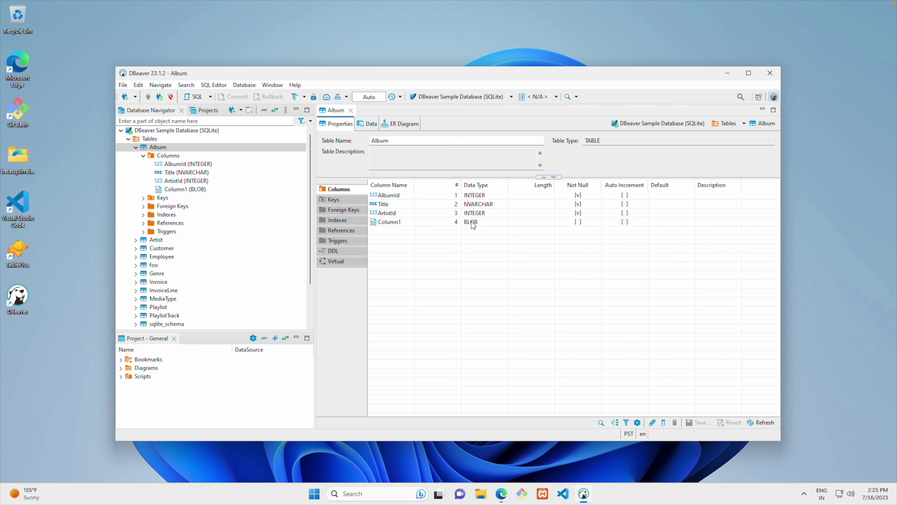
Look through the Album table's data rows and its ER diagram
{"action": "left_click", "coordinate": [369, 129]}
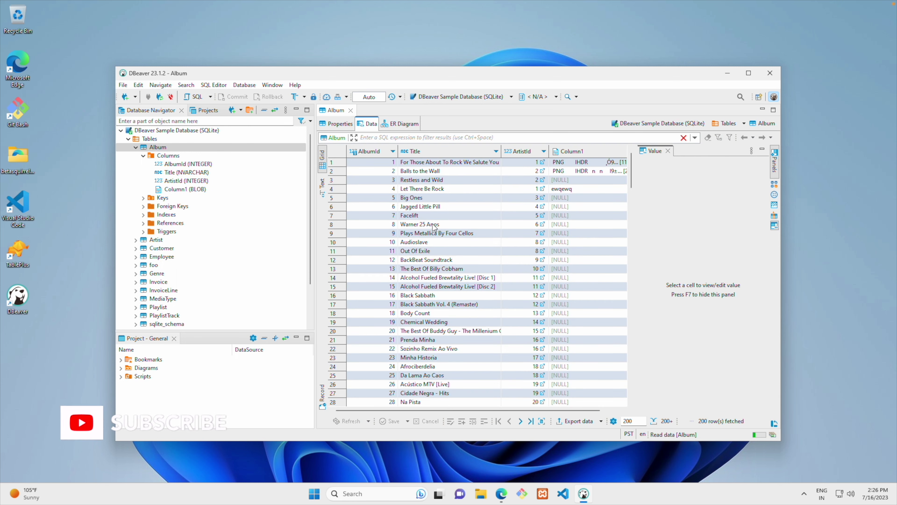
{"action": "scroll", "coordinate": [434, 227], "scroll_direction": "down", "scroll_amount": 15}
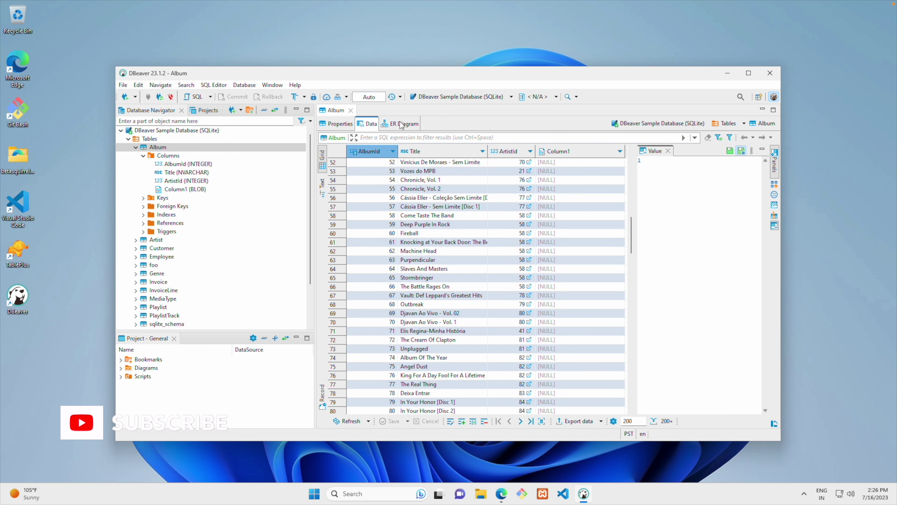
{"action": "left_click", "coordinate": [395, 126]}
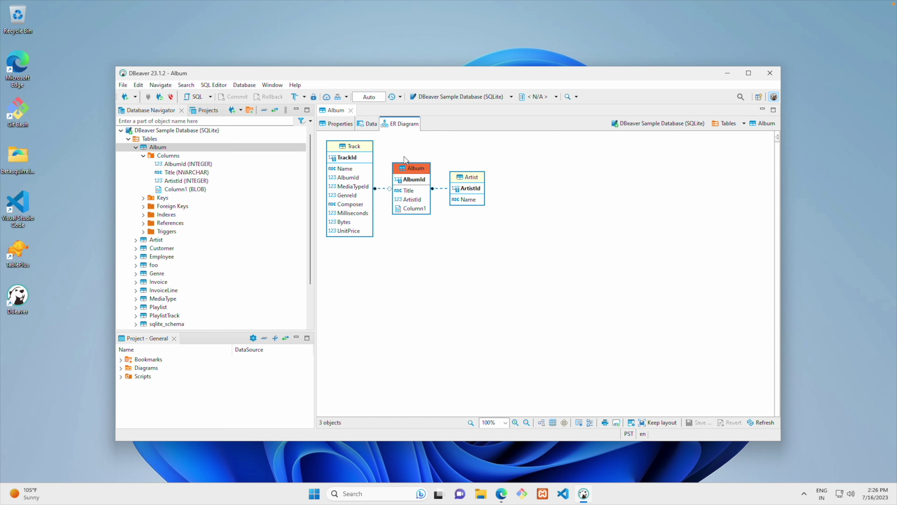
Start a new MySQL connection to localhost on port 3306 as root, download the MySQL driver files, and try to connect
{"action": "left_click", "coordinate": [135, 97]}
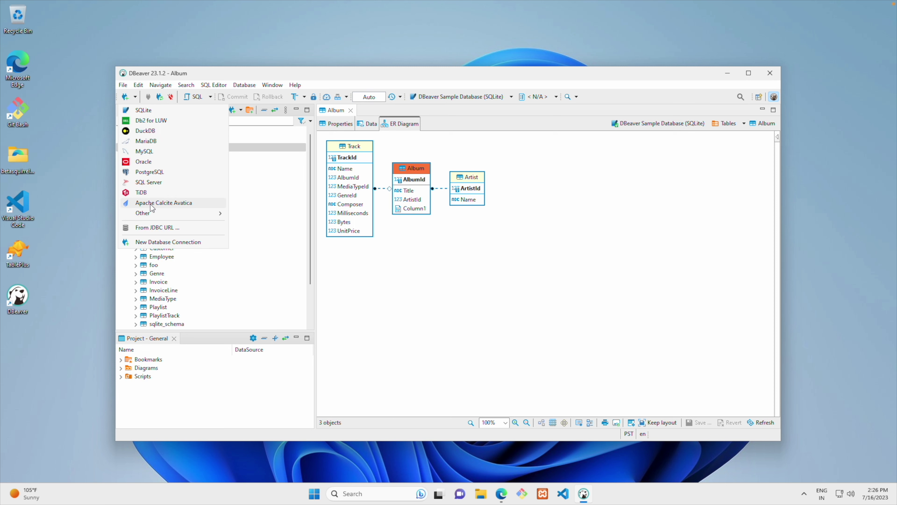
{"action": "left_click", "coordinate": [144, 151]}
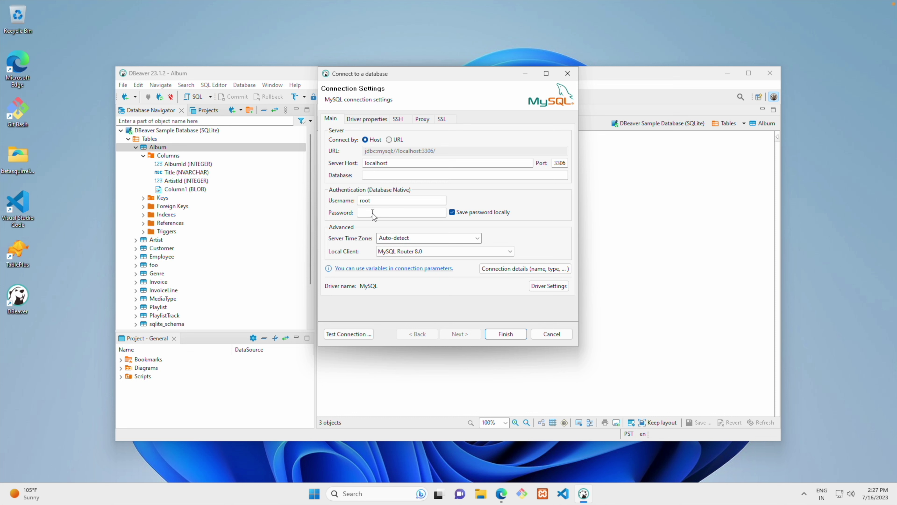
{"action": "left_click", "coordinate": [356, 334]}
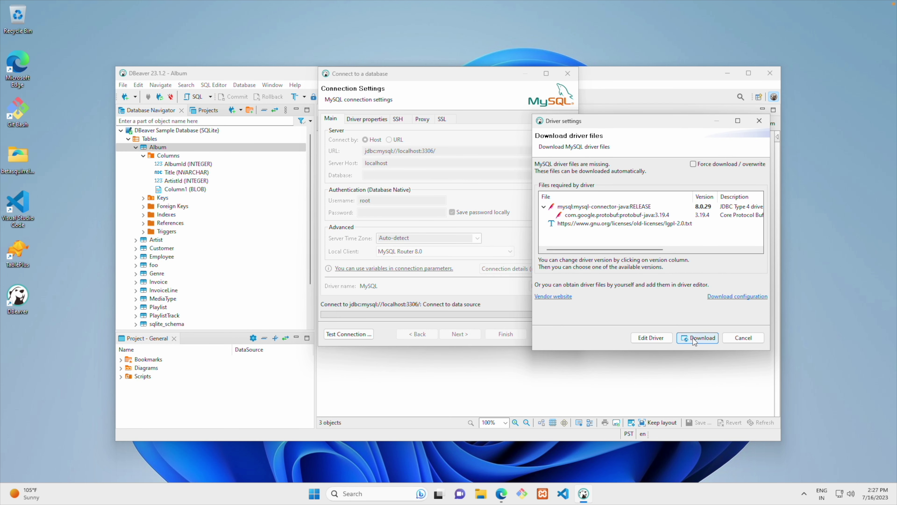
{"action": "left_click", "coordinate": [691, 338]}
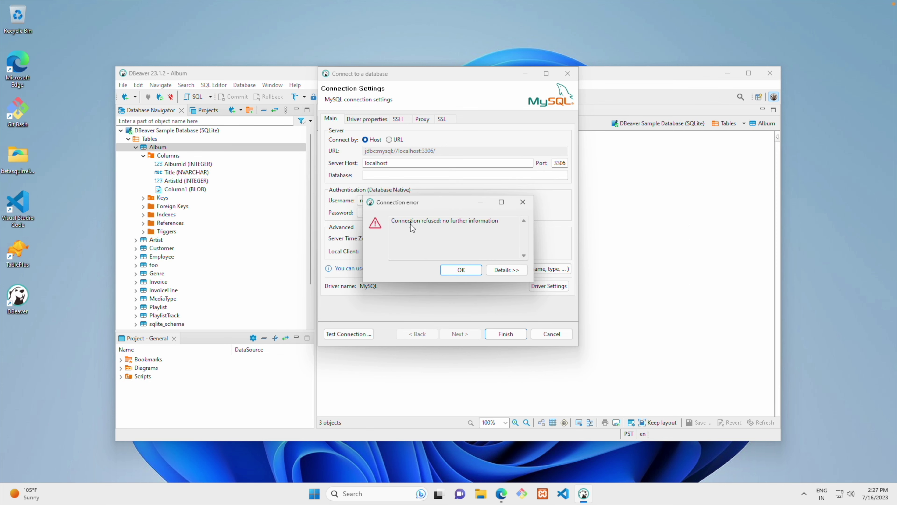
{"action": "left_click", "coordinate": [507, 271]}
{"action": "left_click", "coordinate": [462, 270]}
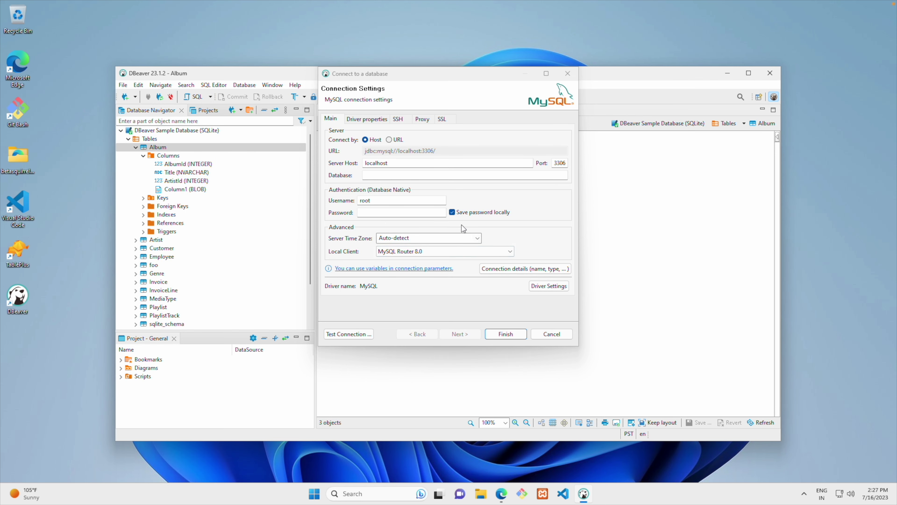
Launch the XAMPP Control Panel to start the local Apache and MySQL servers
{"action": "right_click", "coordinate": [544, 496]}
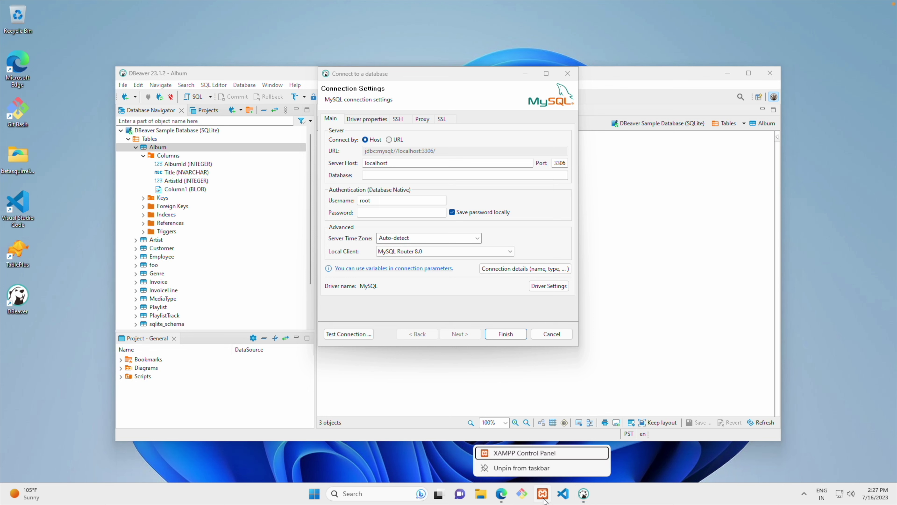
{"action": "right_click", "coordinate": [530, 453]}
{"action": "left_click", "coordinate": [572, 396]}
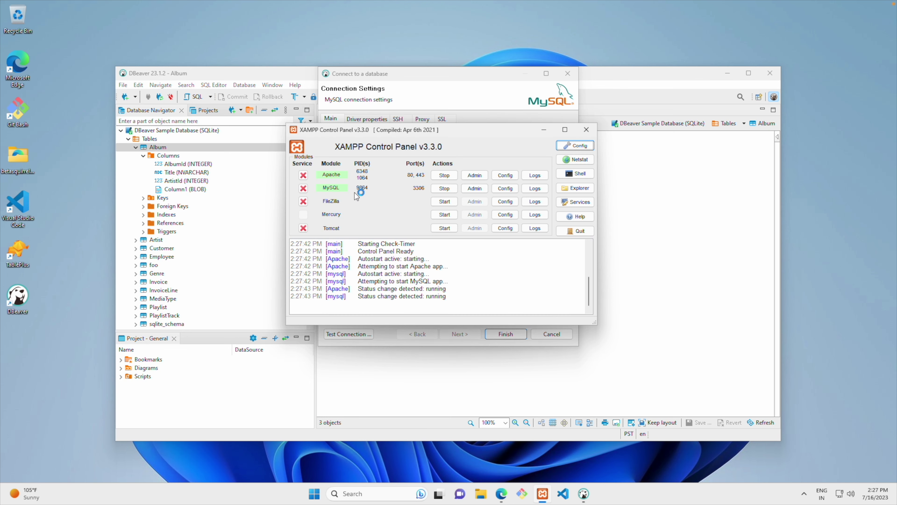
Return to DBeaver and test the MySQL connection to localhost again
{"action": "key", "text": "alt+Tab"}
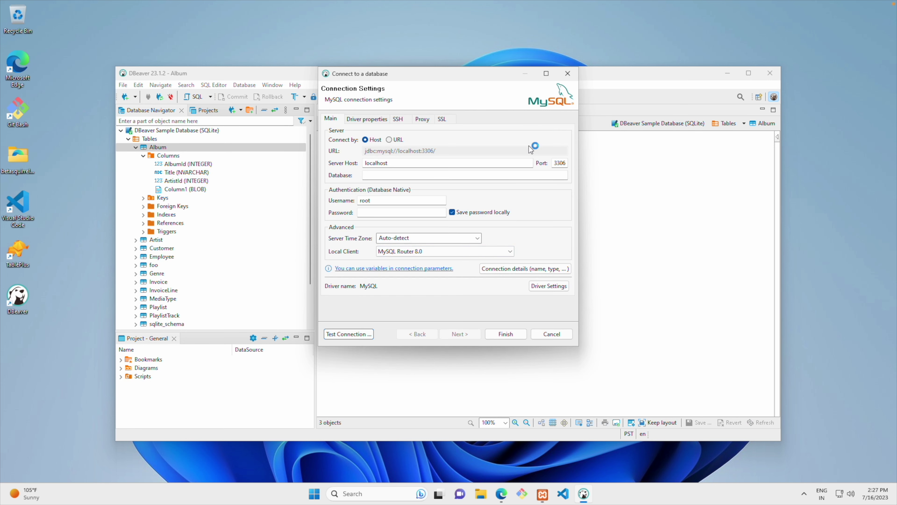
{"action": "left_click", "coordinate": [335, 334]}
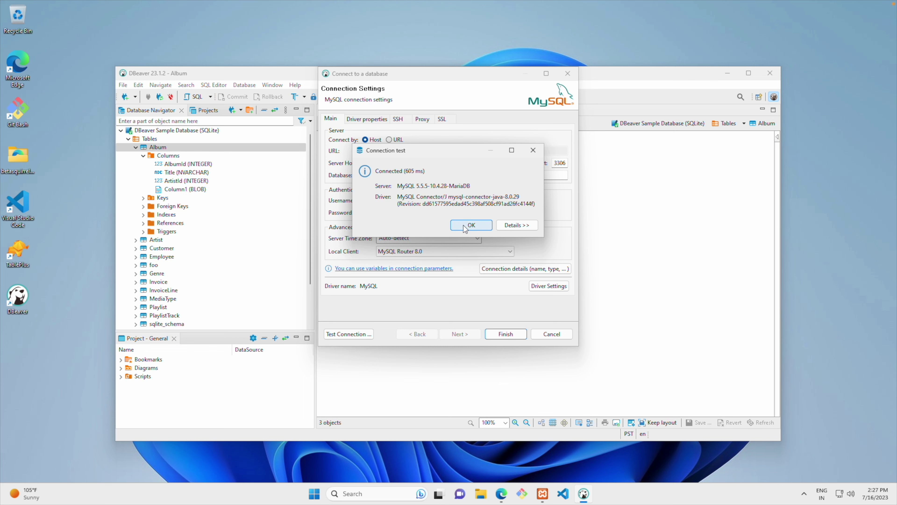
Dismiss the connection test result and finish creating the localhost MySQL connection
{"action": "left_click", "coordinate": [463, 226]}
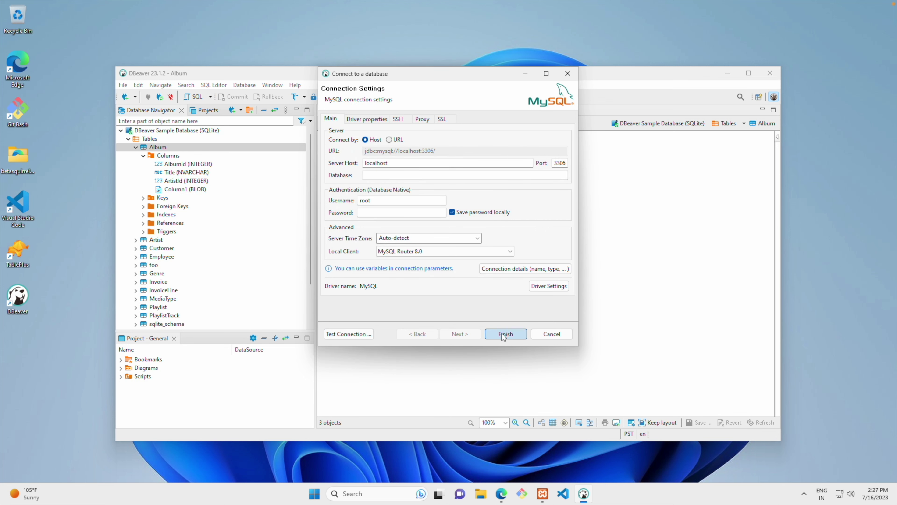
{"action": "left_click", "coordinate": [502, 333]}
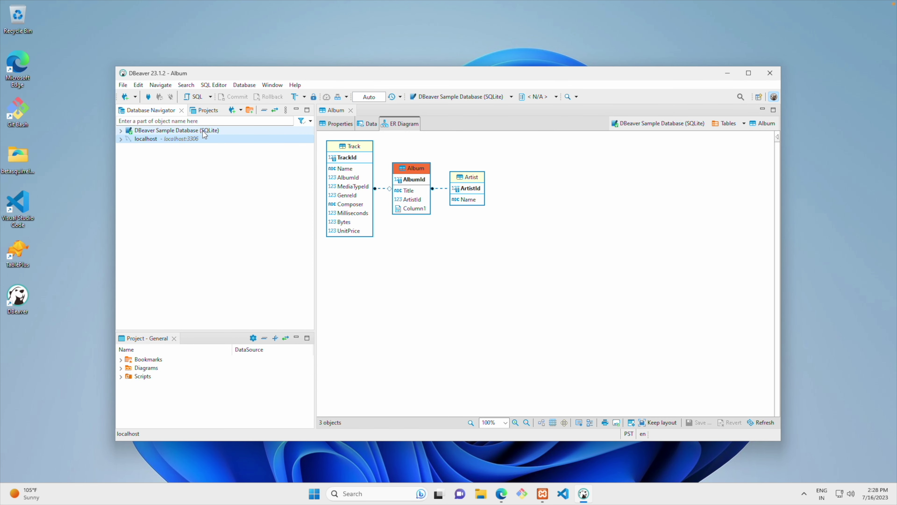
Connect to localhost, expand its list of databases, and open the school database's properties
{"action": "left_click", "coordinate": [139, 141]}
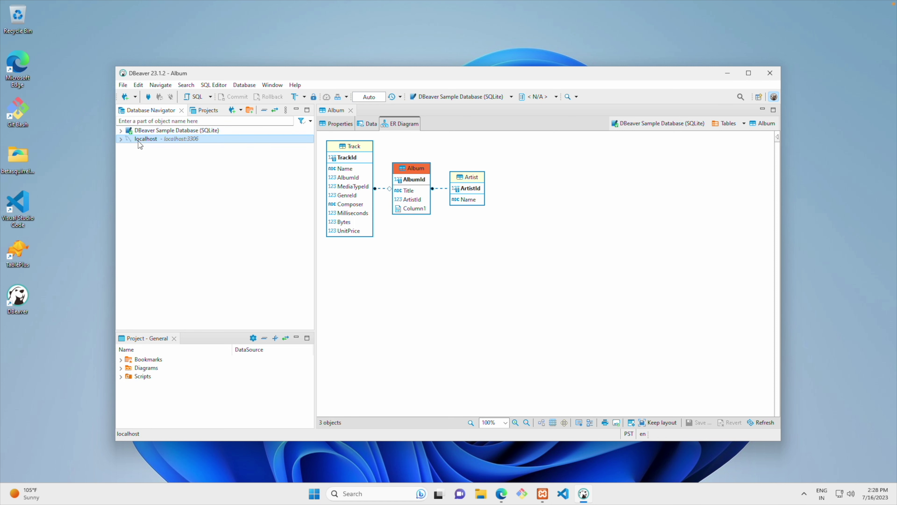
{"action": "left_click", "coordinate": [120, 139]}
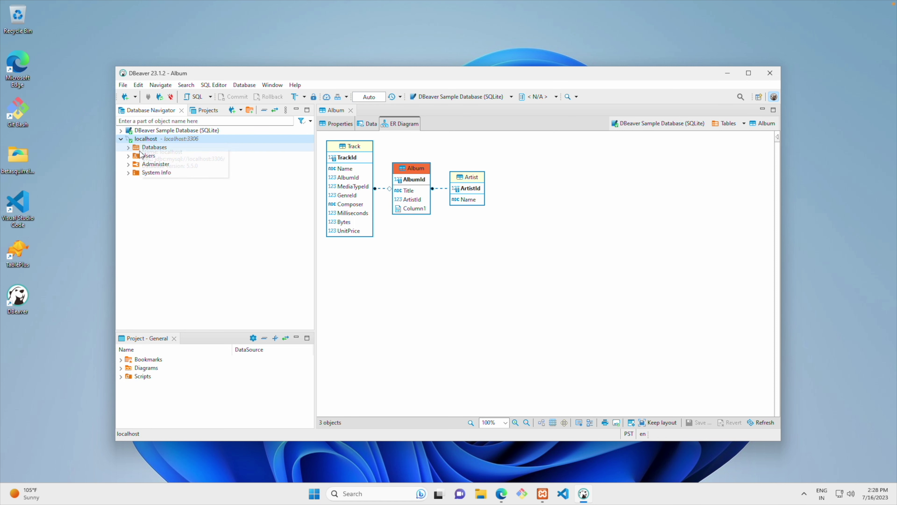
{"action": "left_click", "coordinate": [129, 148]}
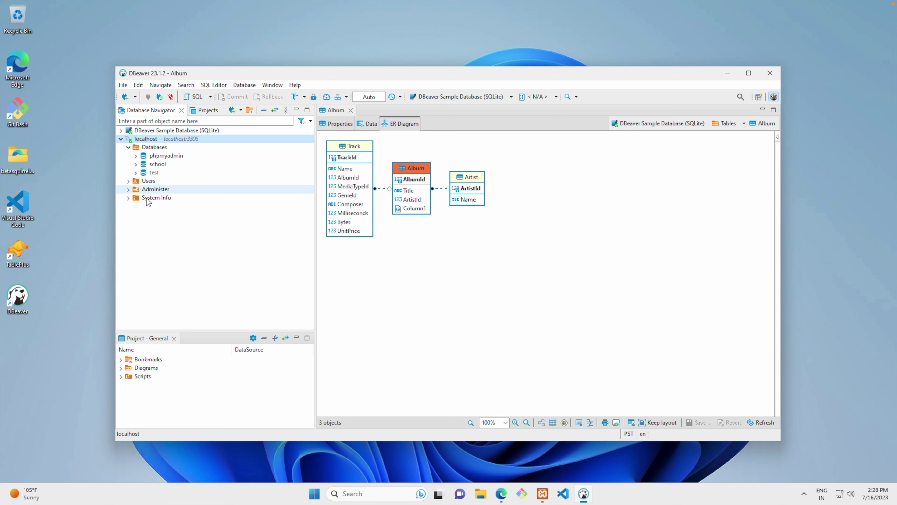
{"action": "left_click", "coordinate": [155, 165]}
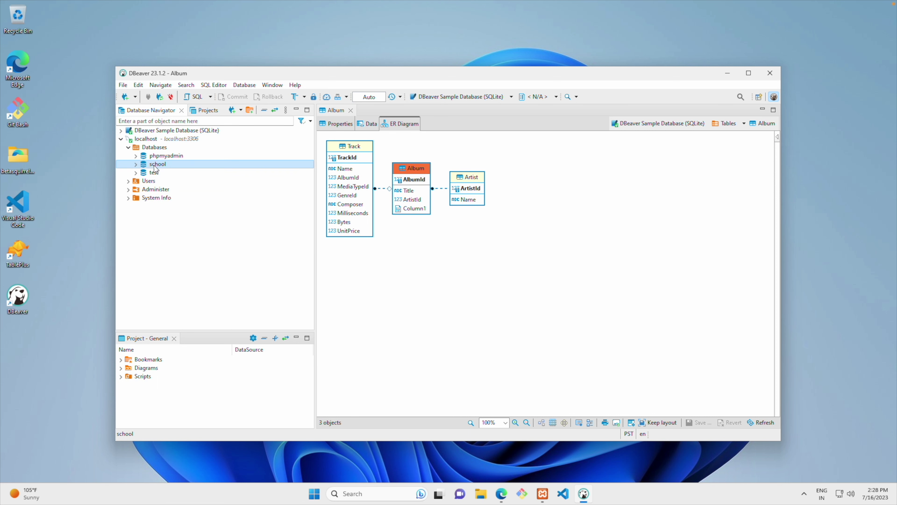
{"action": "double_click", "coordinate": [154, 165]}
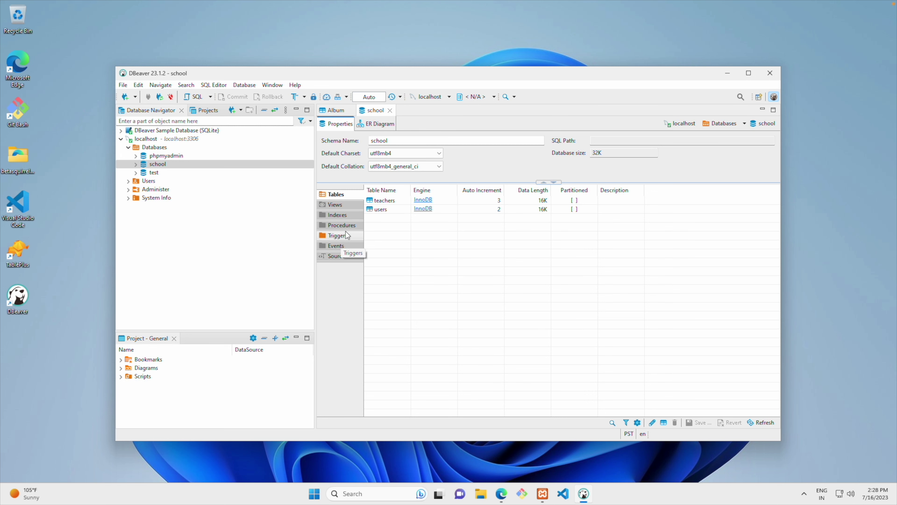
Open the school database's teachers table and look through its columns, data rows and ER diagram
{"action": "left_click", "coordinate": [381, 202]}
{"action": "double_click", "coordinate": [382, 202]}
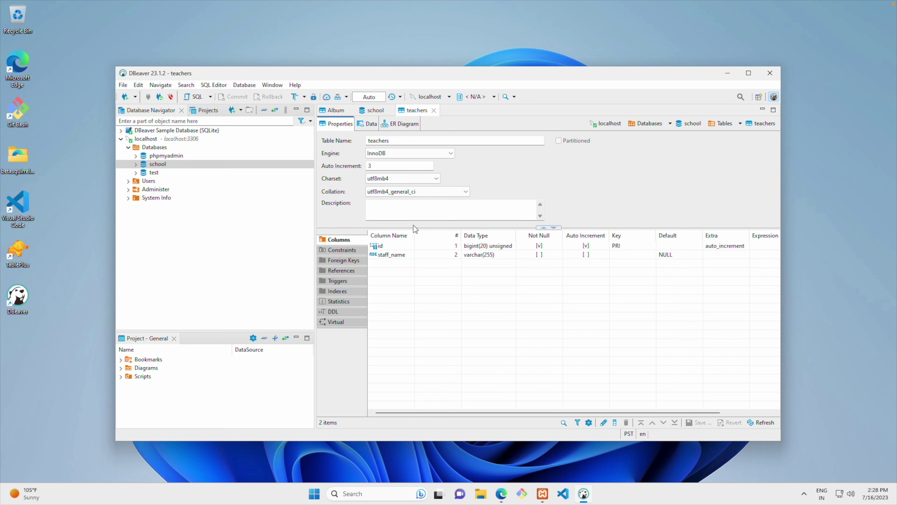
{"action": "left_click", "coordinate": [370, 125]}
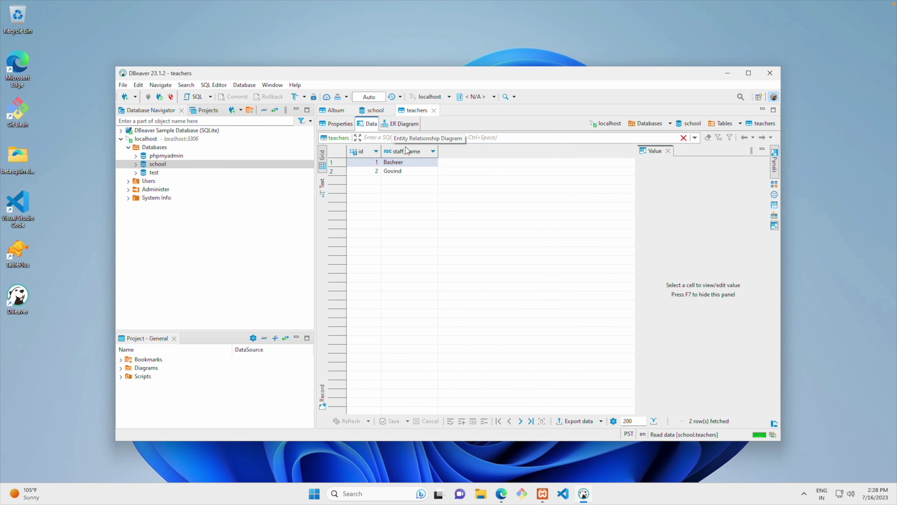
{"action": "left_click", "coordinate": [397, 124]}
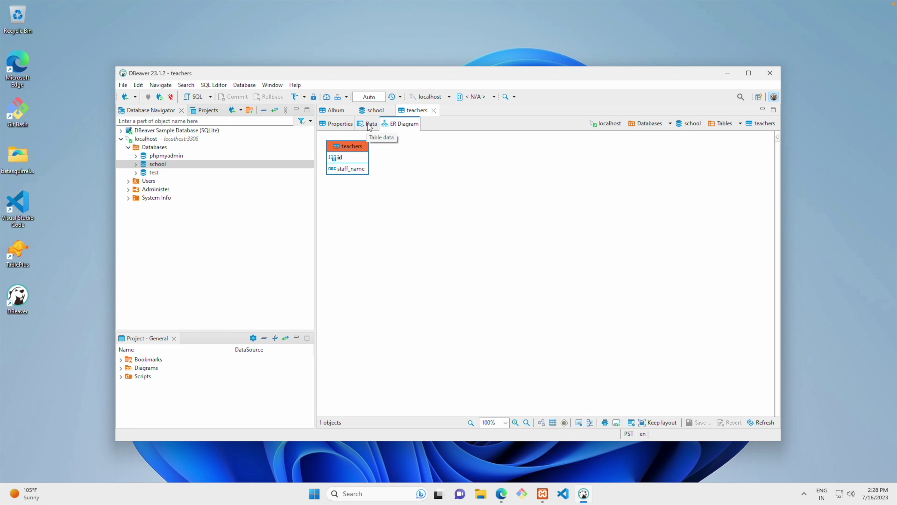
Open a new SQL script for the school database on the localhost connection
{"action": "key", "text": "ctrl+bracketright"}
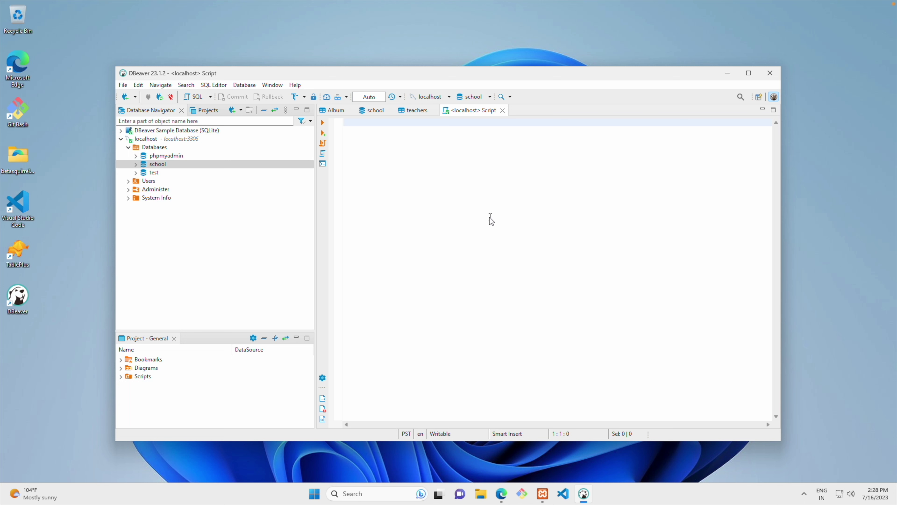